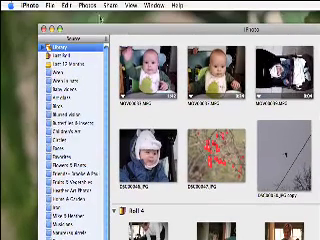
Create a new album named 'Graphic Novel' from the File menu
click(50, 5)
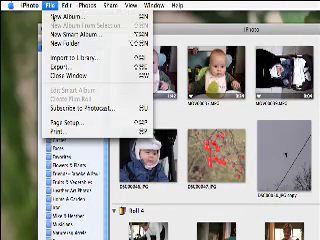
click(65, 17)
text(Graphic Novel)
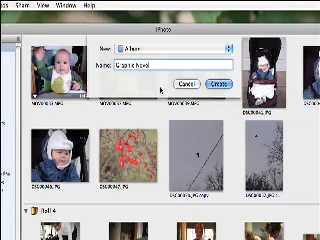
key(Return)
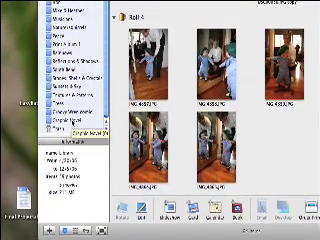
click(75, 122)
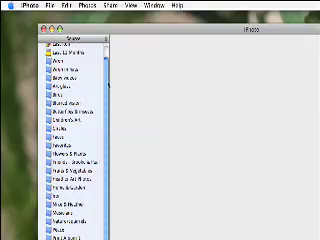
click(60, 48)
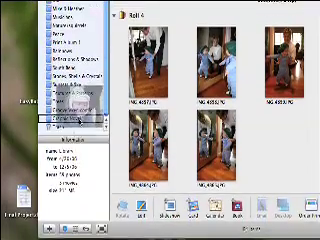
Select a Roll 4 photo to drag into the Graphic Novel album
click(78, 120)
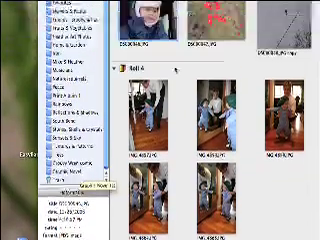